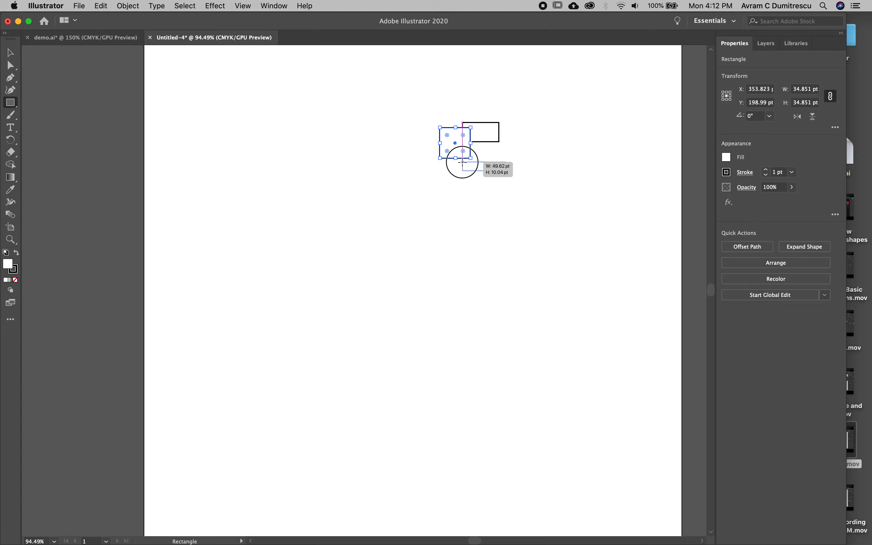
# Step: Draw five overlapping rectangles stepping down leftward from the head to form the dinosaur's neck, torso and haunch, with the body about 108 by 76 pt
pyautogui.moveTo(420, 193); pyautogui.dragTo(460, 141)
pyautogui.moveTo(402, 214); pyautogui.dragTo(445, 170)
pyautogui.moveTo(389, 272); pyautogui.dragTo(445, 205)
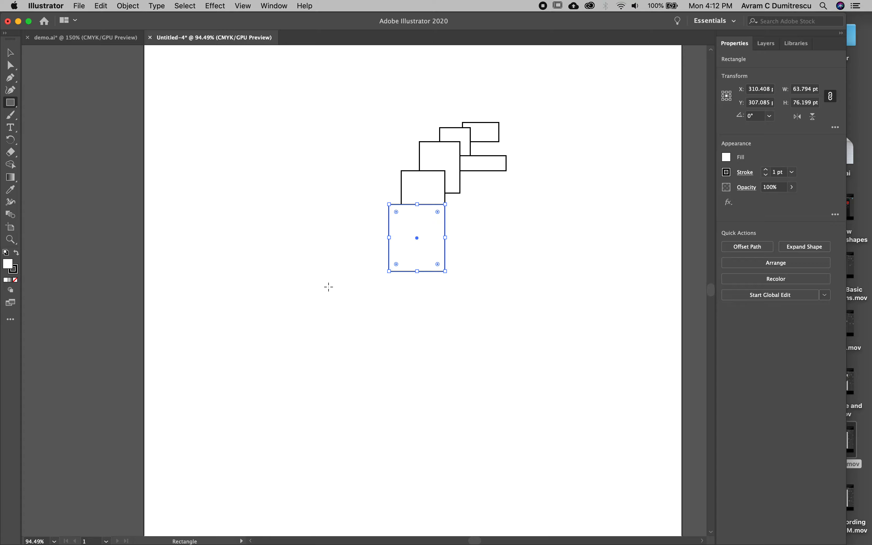
pyautogui.moveTo(325, 293); pyautogui.dragTo(420, 226)
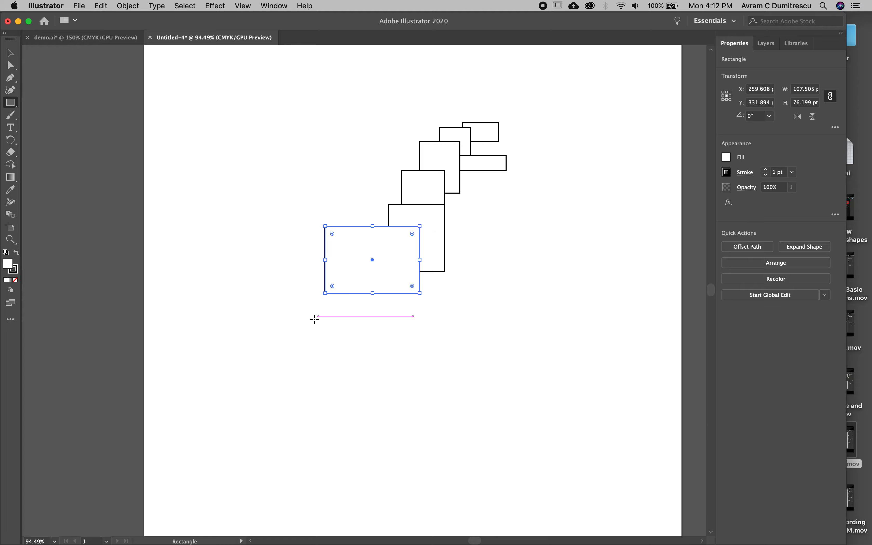
pyautogui.moveTo(301, 328); pyautogui.dragTo(339, 271)
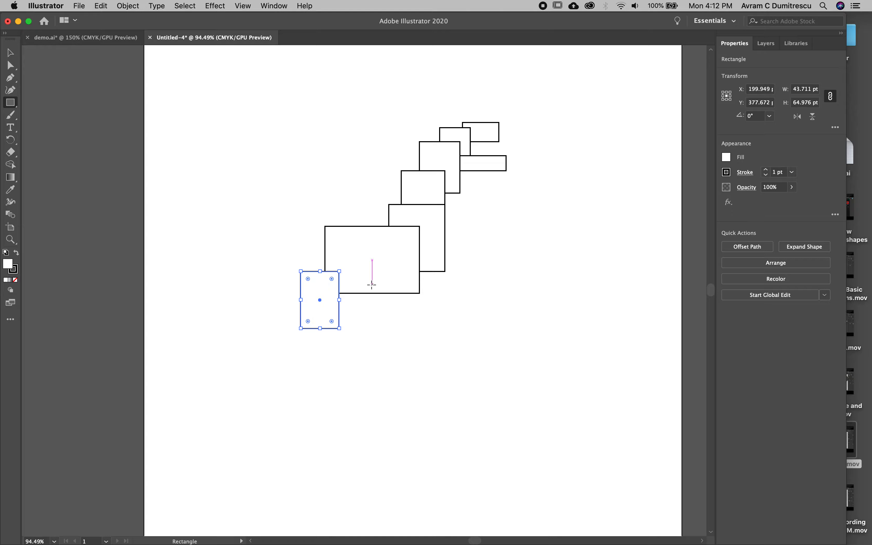
# Step: Draw the front leg from a thigh rectangle rotated 45°, a shin about 19 by 42 pt and a foot about 64 by 16 pt
pyautogui.moveTo(414, 251); pyautogui.dragTo(447, 271)
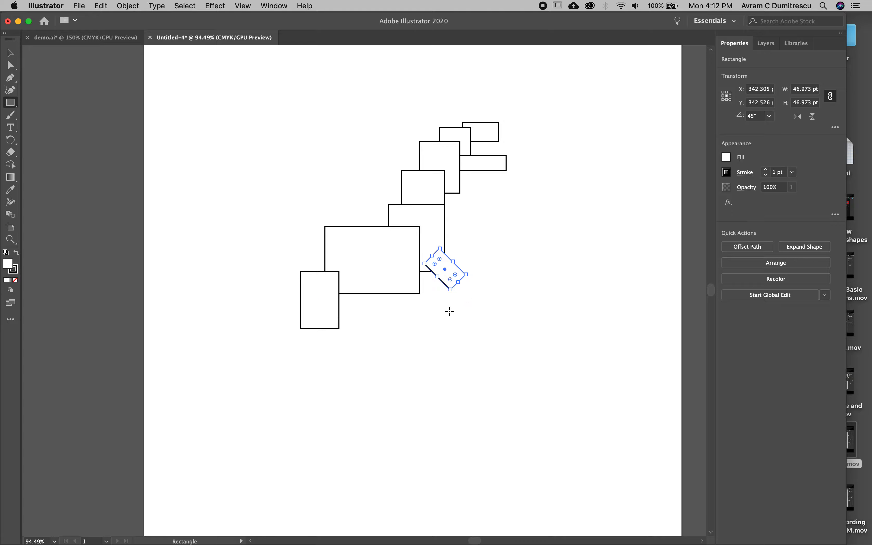
pyautogui.moveTo(449, 312); pyautogui.dragTo(466, 275)
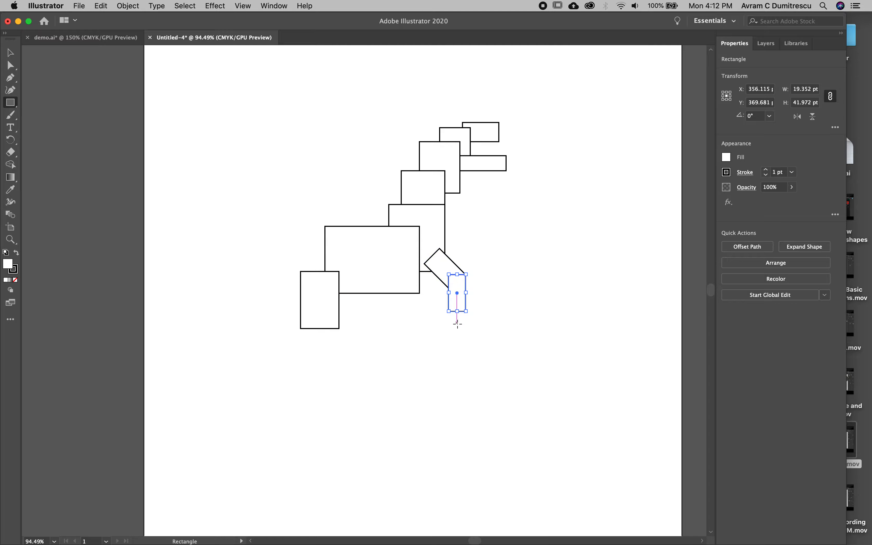
pyautogui.moveTo(501, 317); pyautogui.dragTo(445, 302)
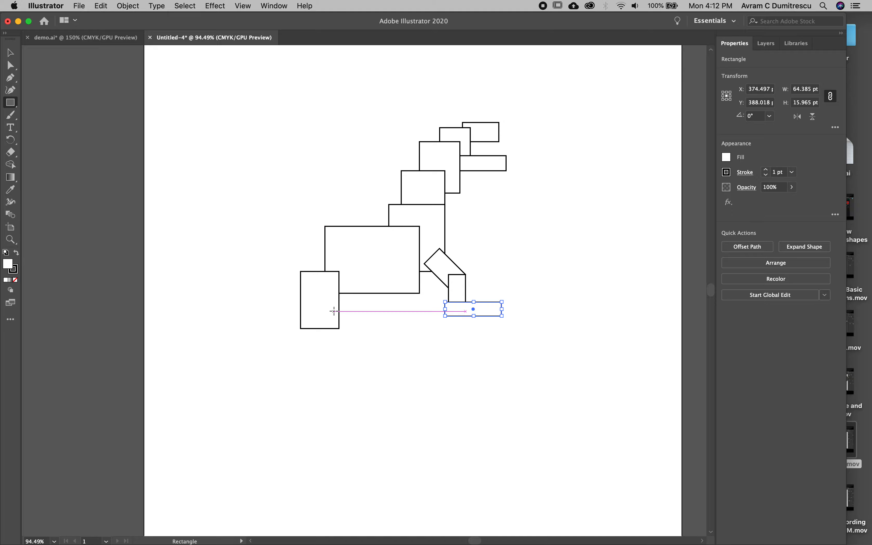
# Step: Move the haunch rectangle up level with the body's base and draw a tail rectangle about 102 by 19 pt extending left from it
pyautogui.press('v')
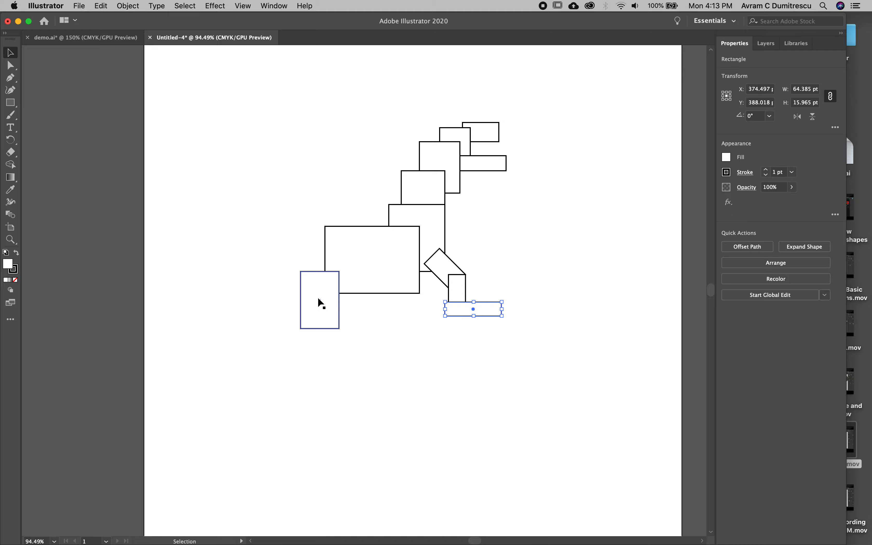
pyautogui.click(318, 298)
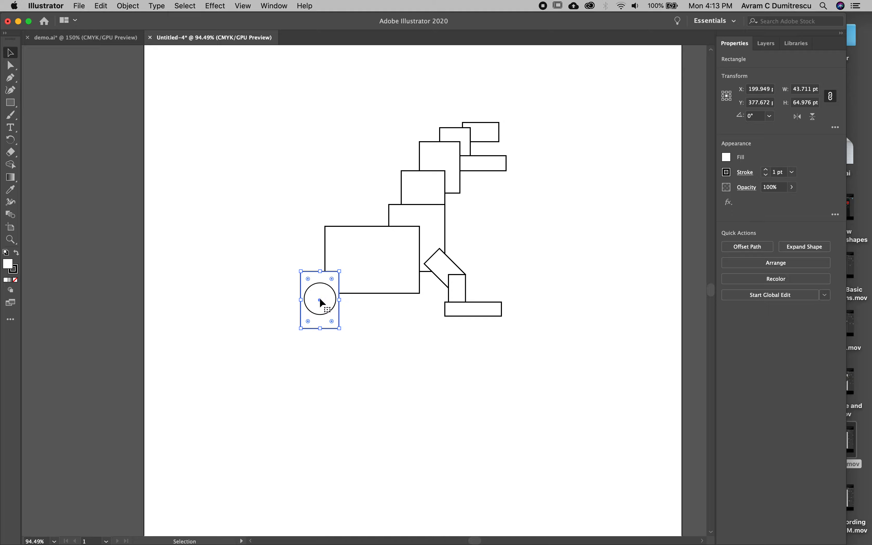
pyautogui.moveTo(320, 297); pyautogui.dragTo(314, 265)
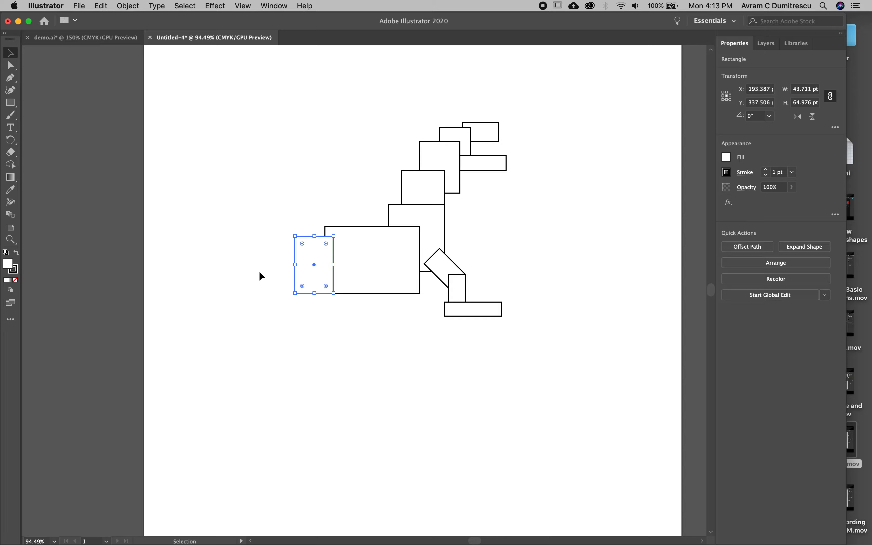
pyautogui.click(11, 102)
pyautogui.moveTo(216, 277); pyautogui.dragTo(306, 293)
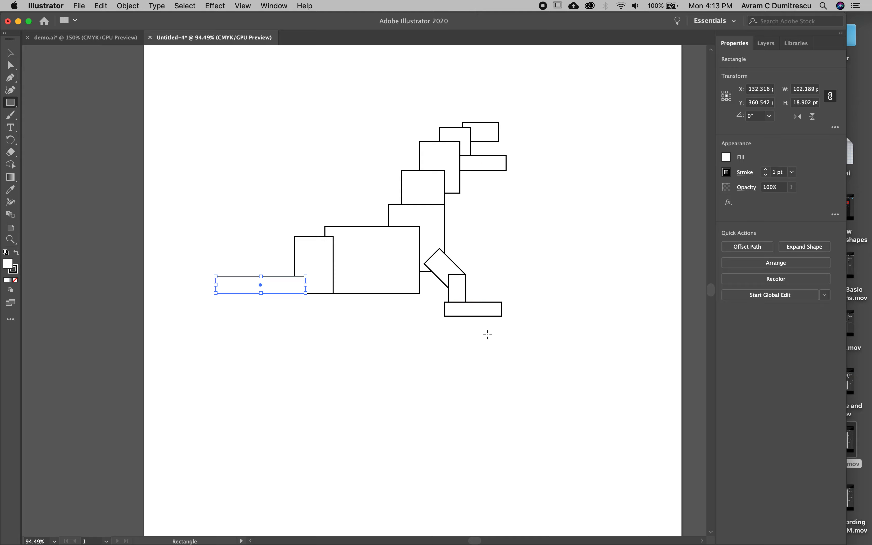
# Step: Move the three front leg pieces up to the haunch's base level and shrink the large body rectangle to about 100 by 62 pt
pyautogui.click(10, 53)
pyautogui.moveTo(500, 312); pyautogui.dragTo(462, 248)
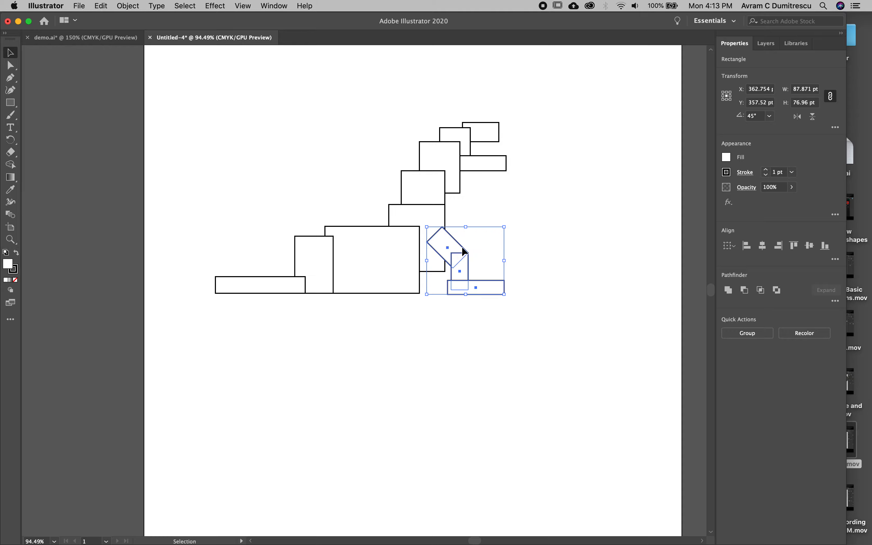
pyautogui.click(501, 209)
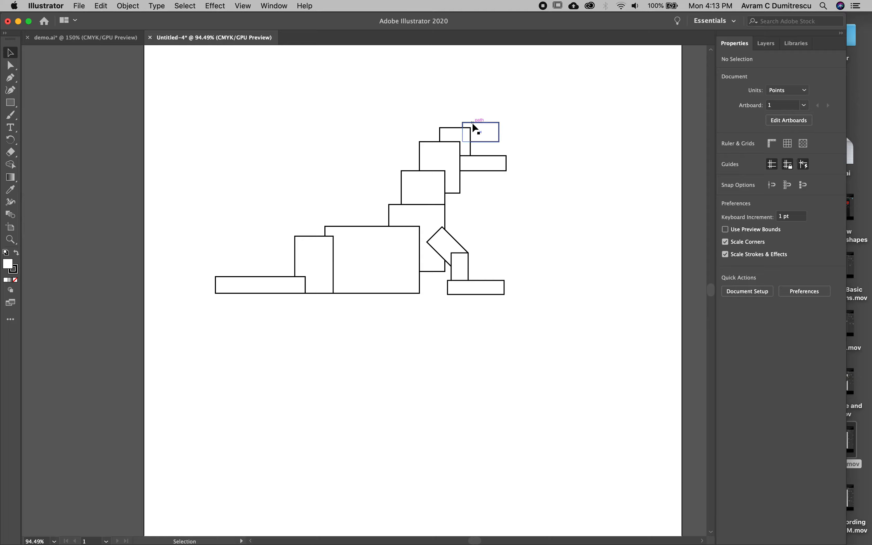
pyautogui.click(399, 292)
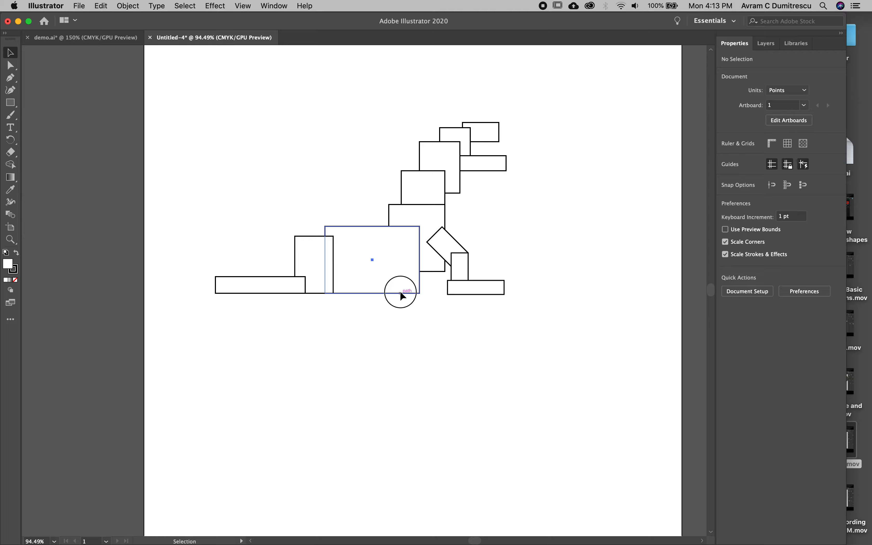
pyautogui.moveTo(420, 292); pyautogui.dragTo(413, 280)
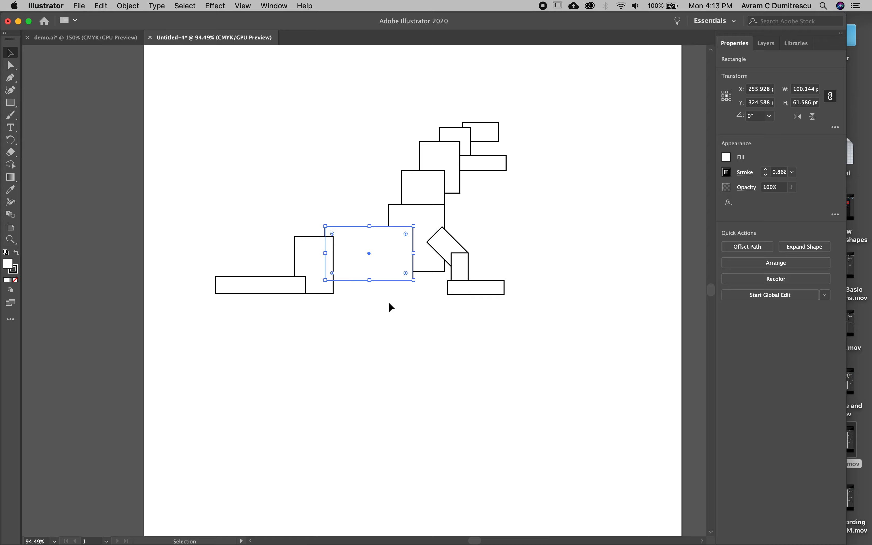
pyautogui.click(385, 309)
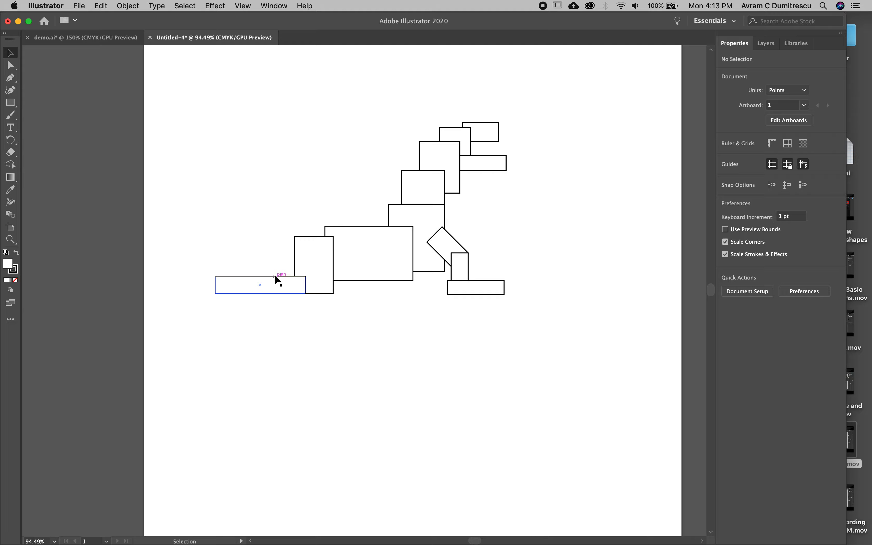
# Step: Fill all the dinosaur's rectangles with the green swatch C=75 M=0 Y=75 K=0
pyautogui.click(483, 135)
pyautogui.moveTo(525, 96); pyautogui.dragTo(217, 329)
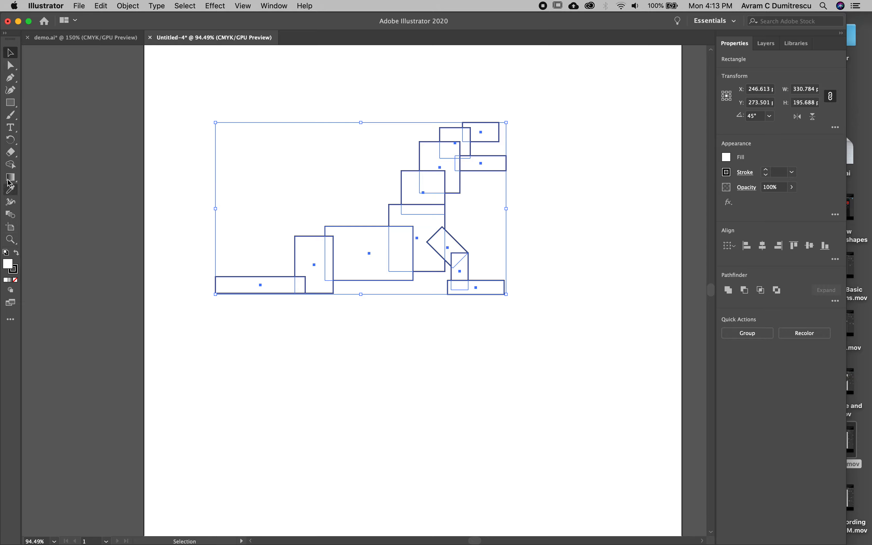
pyautogui.click(726, 158)
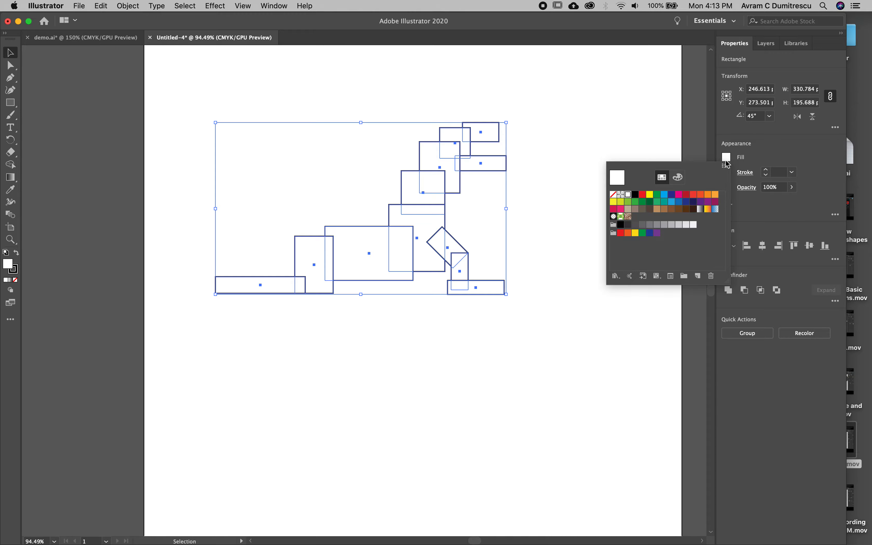
pyautogui.click(657, 202)
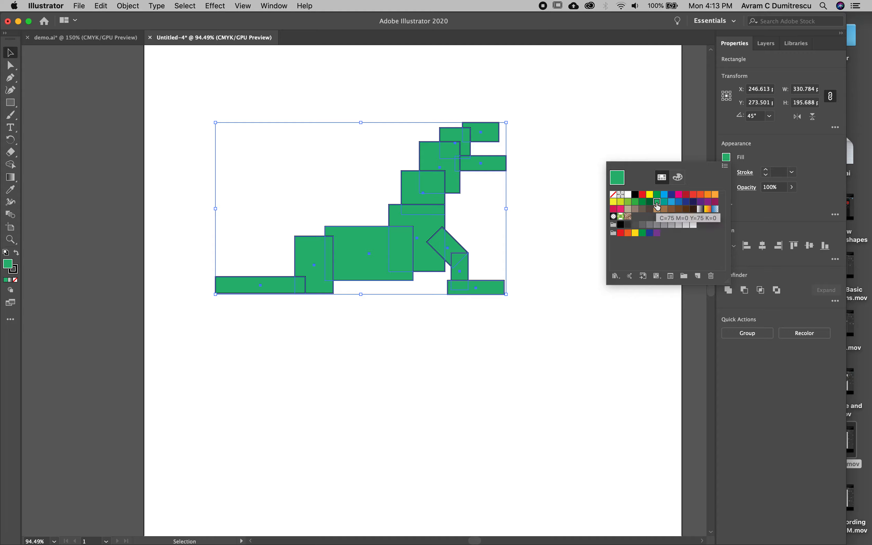
pyautogui.press('Escape')
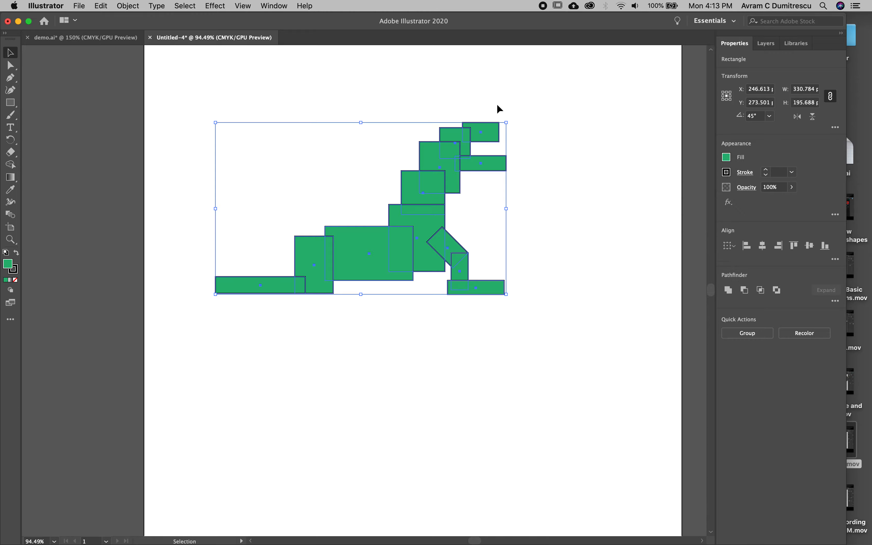
# Step: Merge all the green dinosaur rectangles into one shape with Pathfinder's Unite
pyautogui.click(539, 153)
pyautogui.moveTo(547, 108); pyautogui.dragTo(205, 350)
pyautogui.click(280, 5)
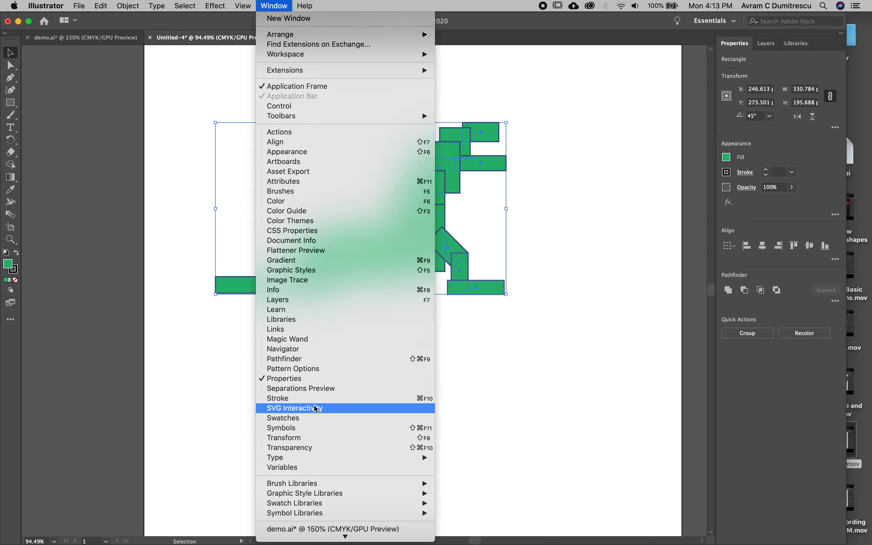
pyautogui.click(309, 363)
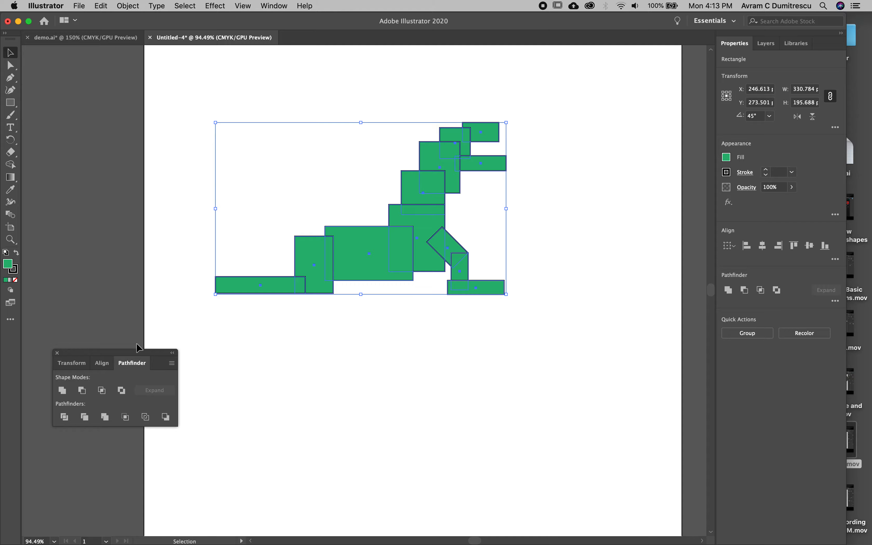
pyautogui.moveTo(134, 353); pyautogui.dragTo(161, 70)
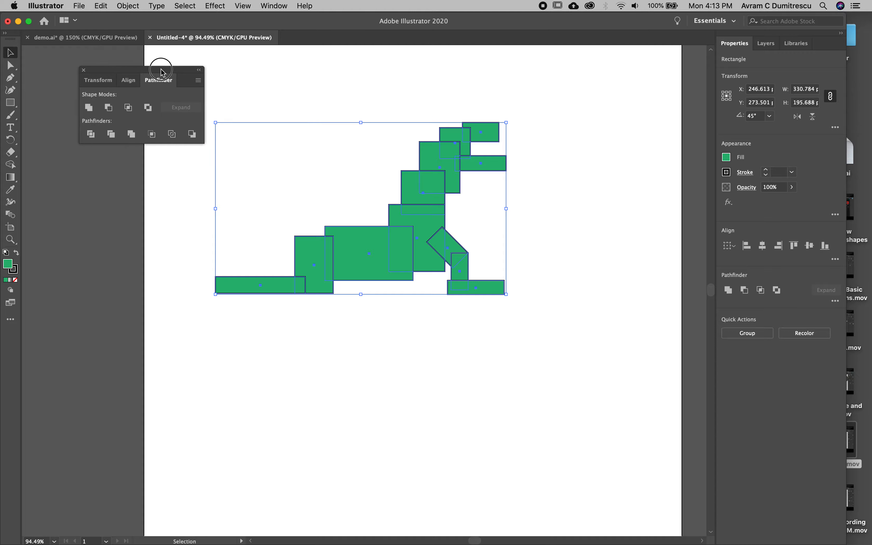
pyautogui.click(88, 107)
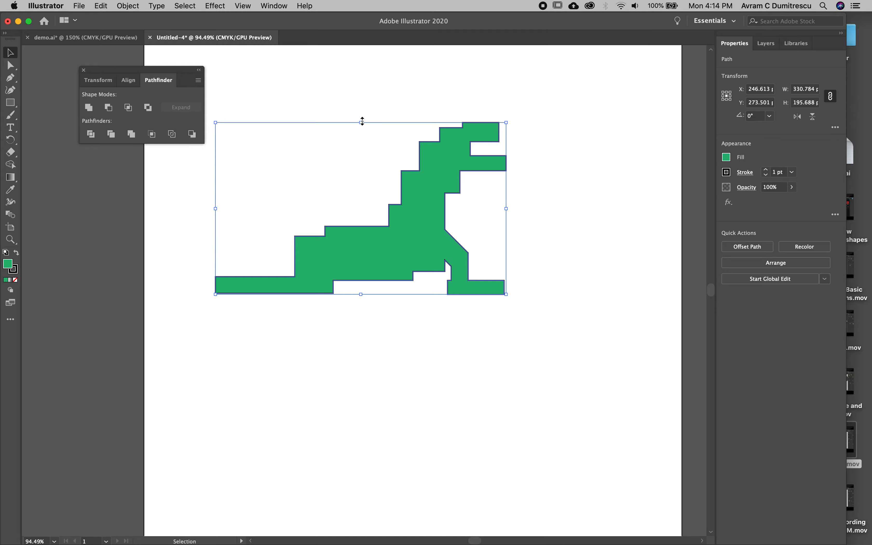
pyautogui.click(389, 88)
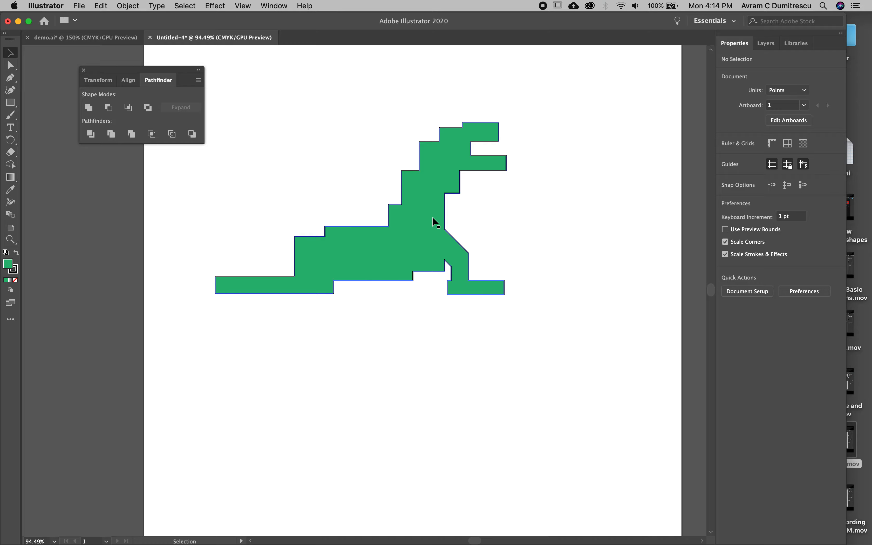
# Step: Delete the dinosaur shape and draw a green circle about 60 pt in diameter in the artboard's upper middle
pyautogui.moveTo(424, 222); pyautogui.dragTo(331, 160)
pyautogui.press('Delete')
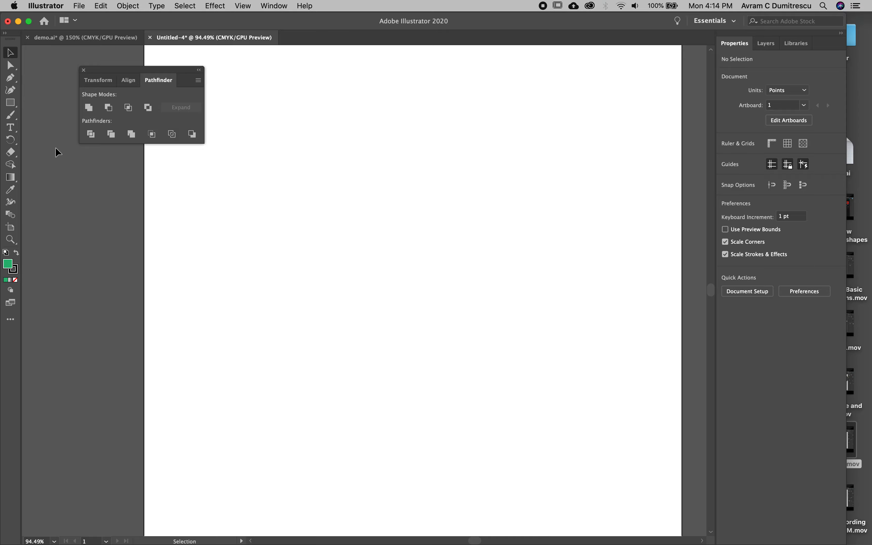
pyautogui.click(11, 103)
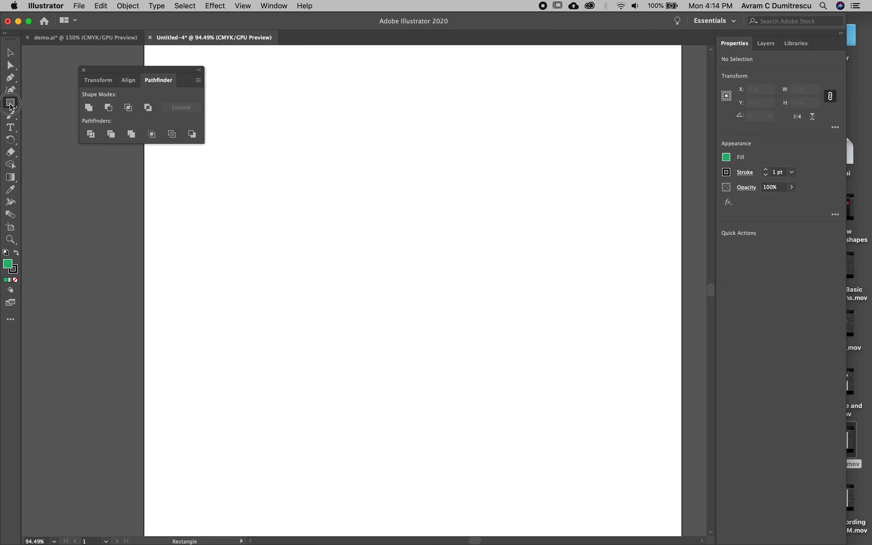
pyautogui.moveTo(12, 106); pyautogui.dragTo(36, 115)
pyautogui.moveTo(358, 132); pyautogui.dragTo(402, 183)
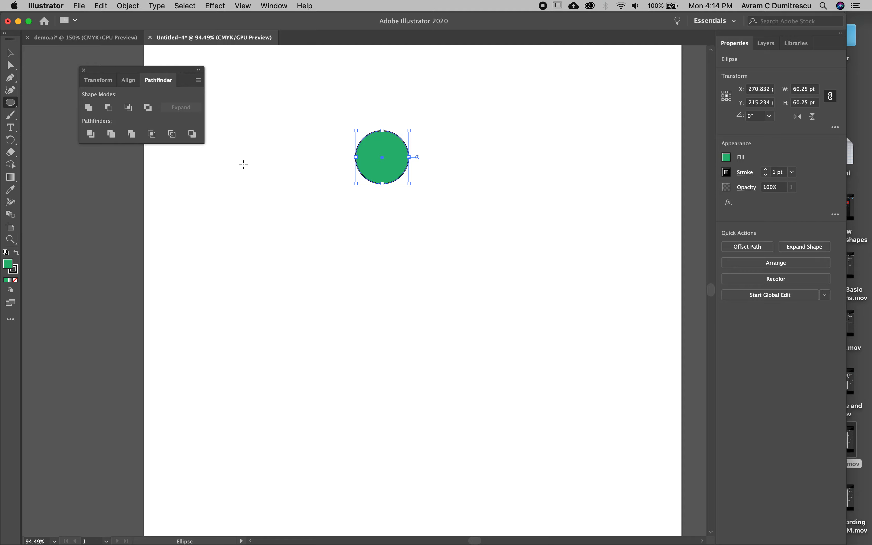
# Step: Duplicate the circle so the copy overlaps the original, offset about 17 pt right and 16 pt down
pyautogui.click(101, 6)
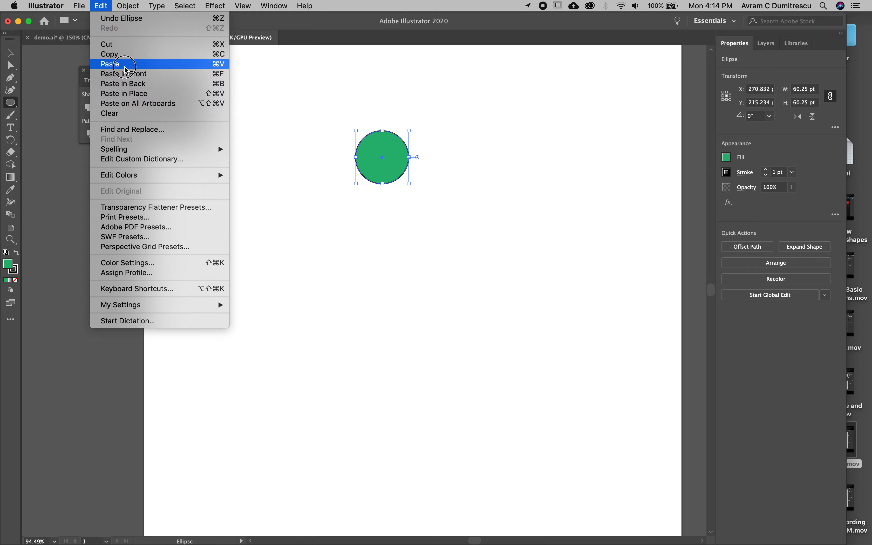
pyautogui.click(358, 3)
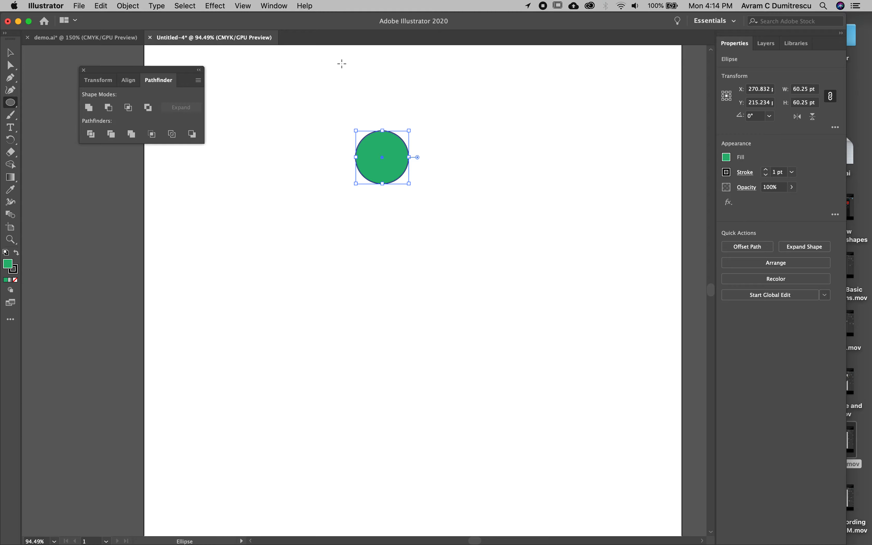
pyautogui.click(10, 52)
pyautogui.moveTo(390, 174); pyautogui.dragTo(404, 188)
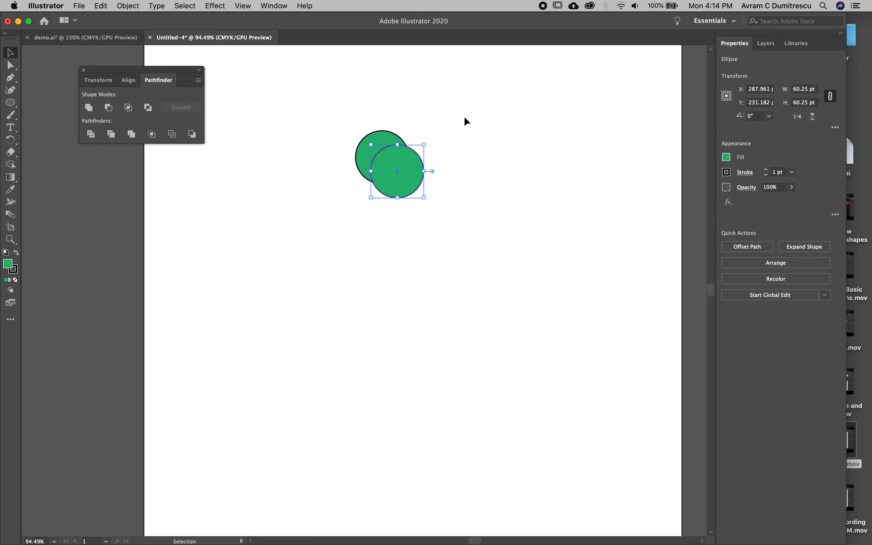
# Step: Select both overlapping circles, combine them with Pathfinder's Unite, and undo the operation
pyautogui.moveTo(464, 115); pyautogui.dragTo(343, 188)
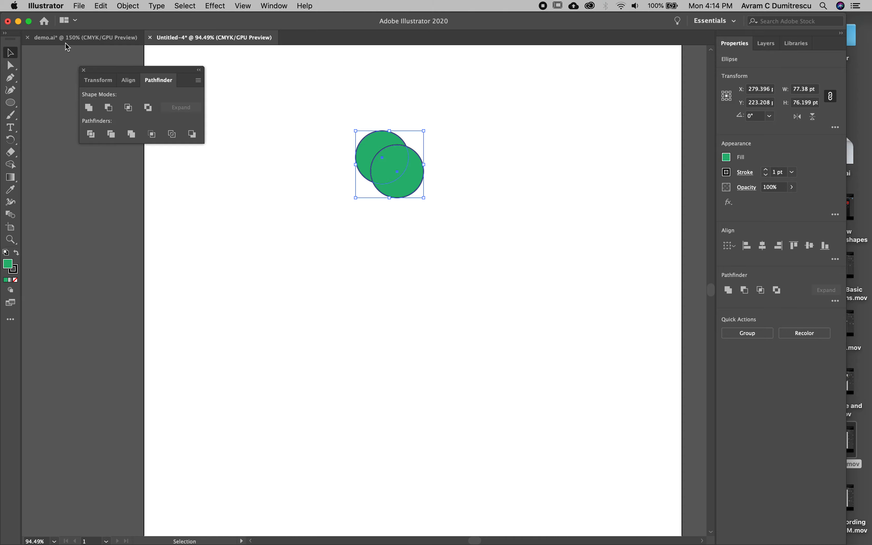
pyautogui.click(87, 108)
pyautogui.click(292, 273)
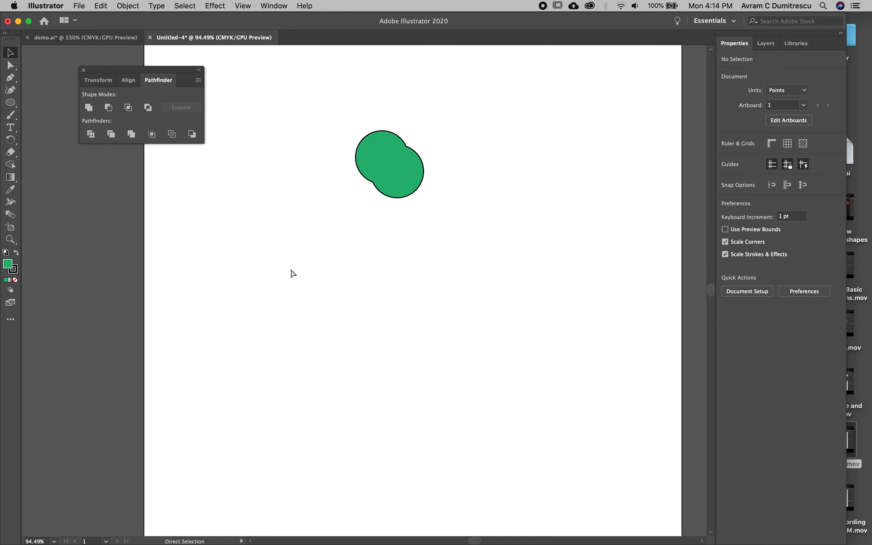
pyautogui.press('super+z')
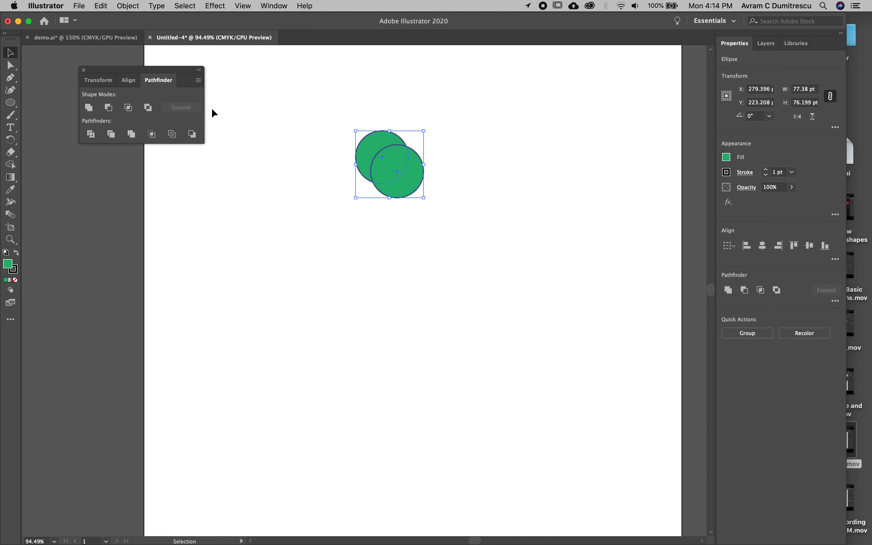
# Step: Subtract the front circle from the back one with Minus Front, and undo the operation
pyautogui.click(109, 107)
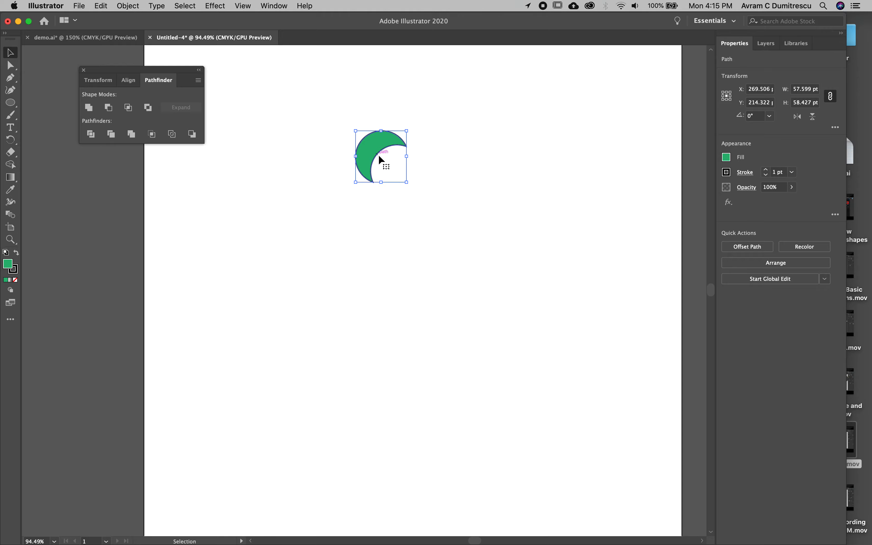
pyautogui.press('super+z')
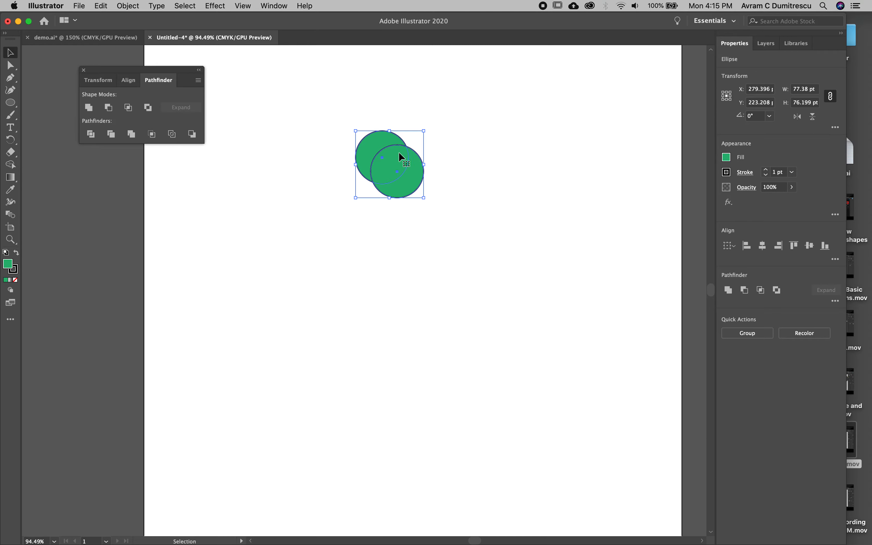
# Step: Reduce the two overlapping circles to their shared area with Pathfinder's Intersect, and undo the operation
pyautogui.click(127, 112)
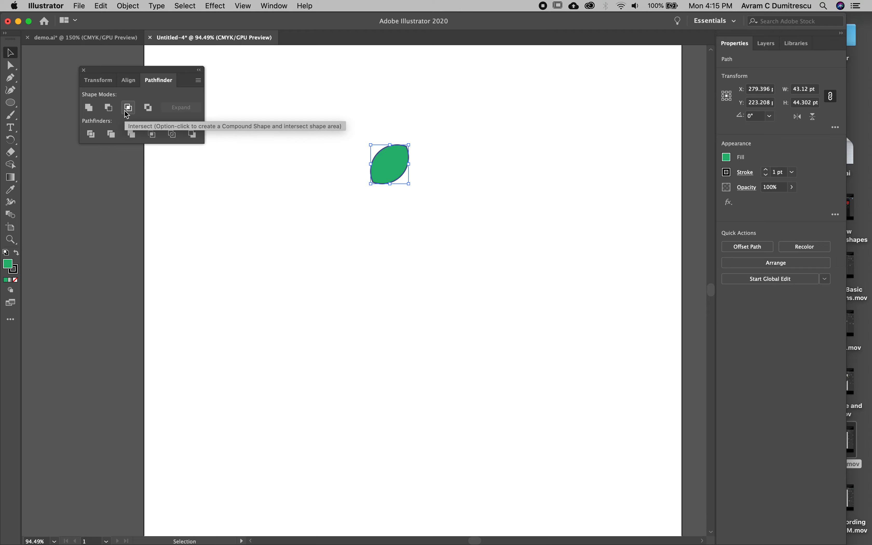
pyautogui.click(330, 226)
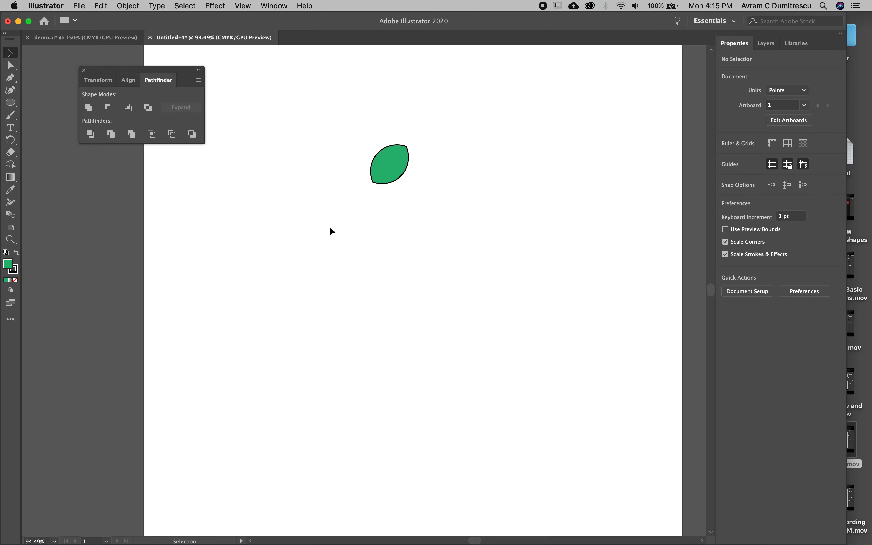
pyautogui.press('a')
pyautogui.press('super+z')
pyautogui.press('v')
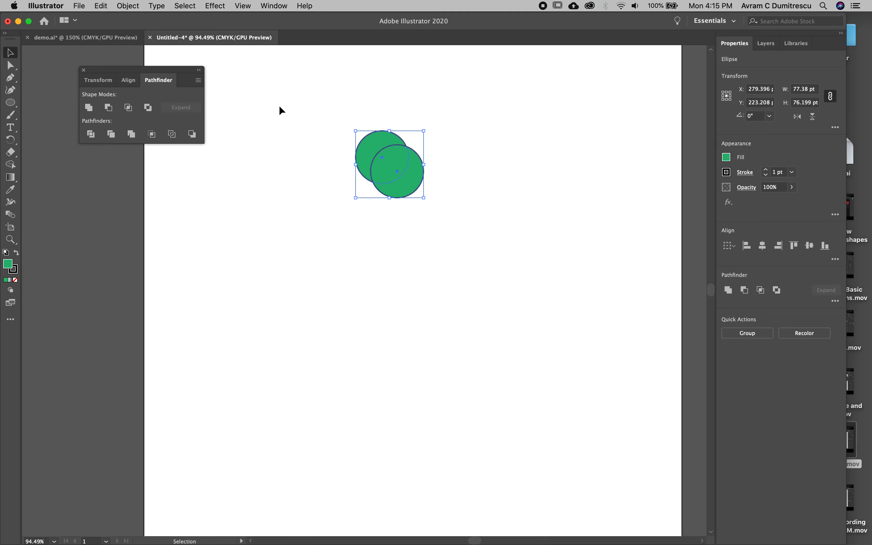
# Step: Cut out the circles' overlap with Pathfinder's Exclude and move the resulting group slightly up and to the left of its original place
pyautogui.click(149, 108)
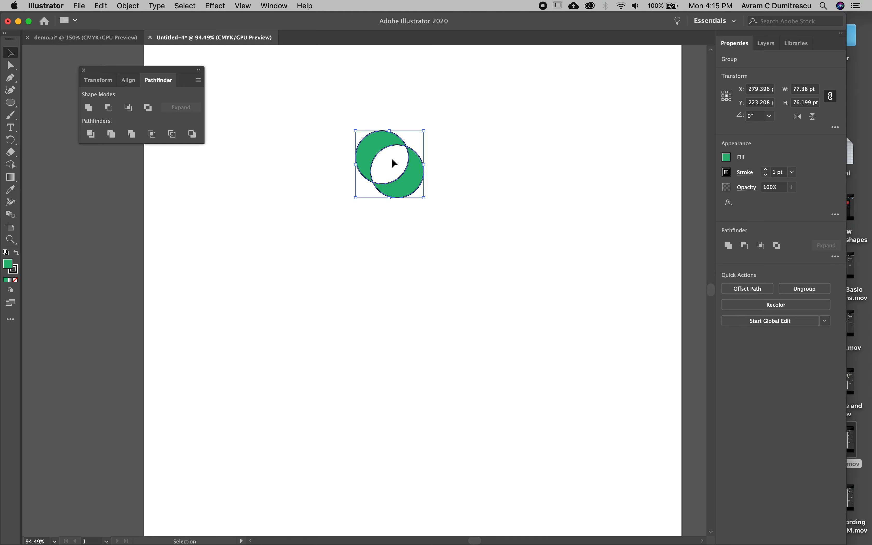
pyautogui.click(289, 186)
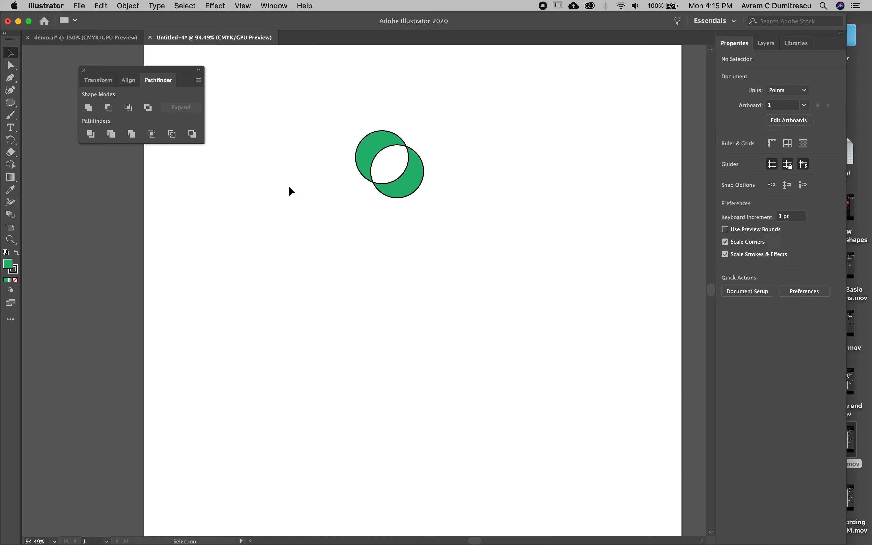
pyautogui.click(407, 173)
pyautogui.moveTo(407, 174); pyautogui.dragTo(421, 186)
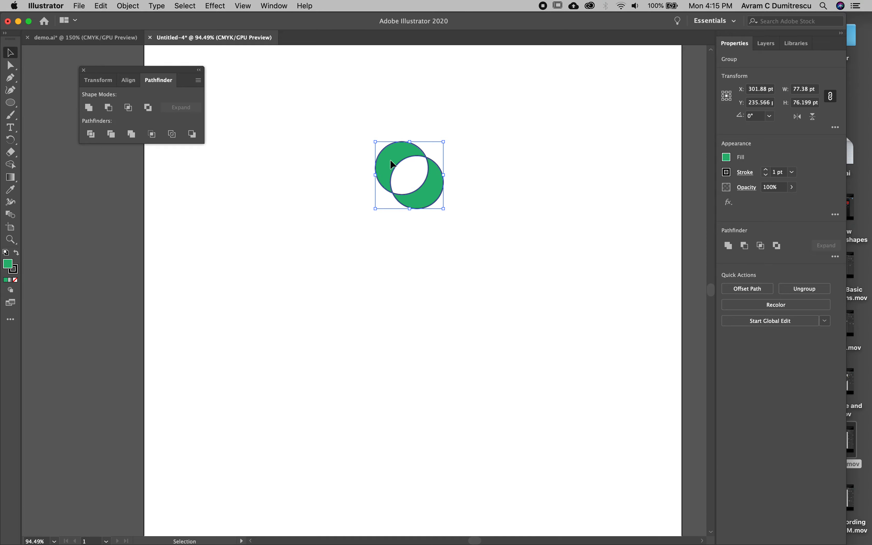
pyautogui.moveTo(392, 158); pyautogui.dragTo(368, 145)
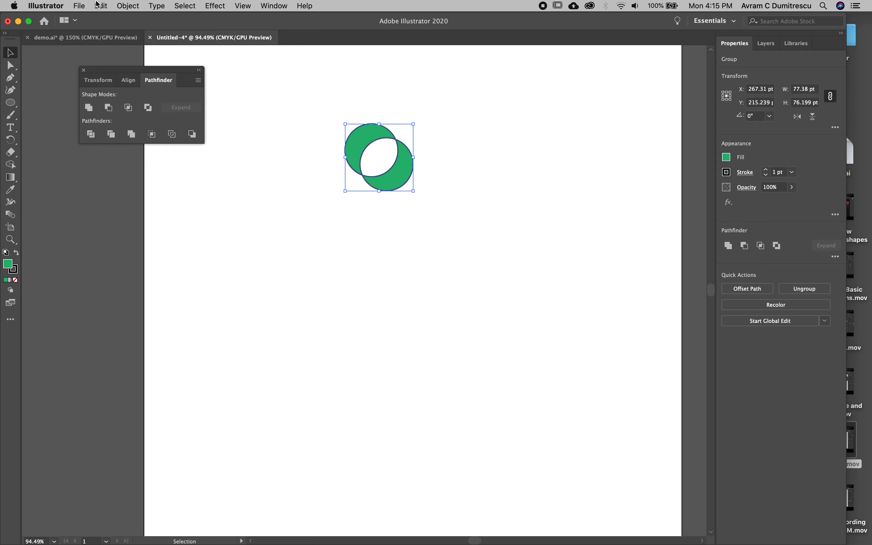
# Step: Ungroup the excluded shape and pull its two crescents apart, side by side
pyautogui.click(127, 6)
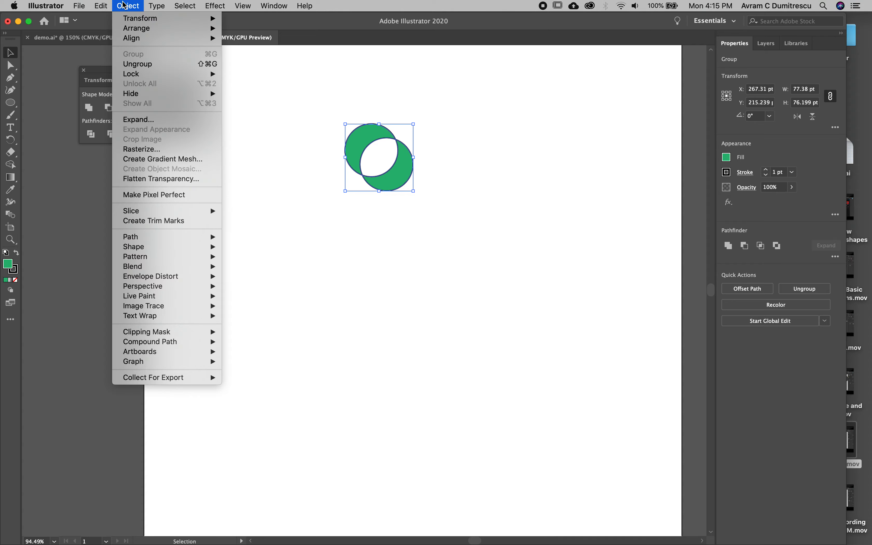
pyautogui.click(145, 65)
pyautogui.click(279, 220)
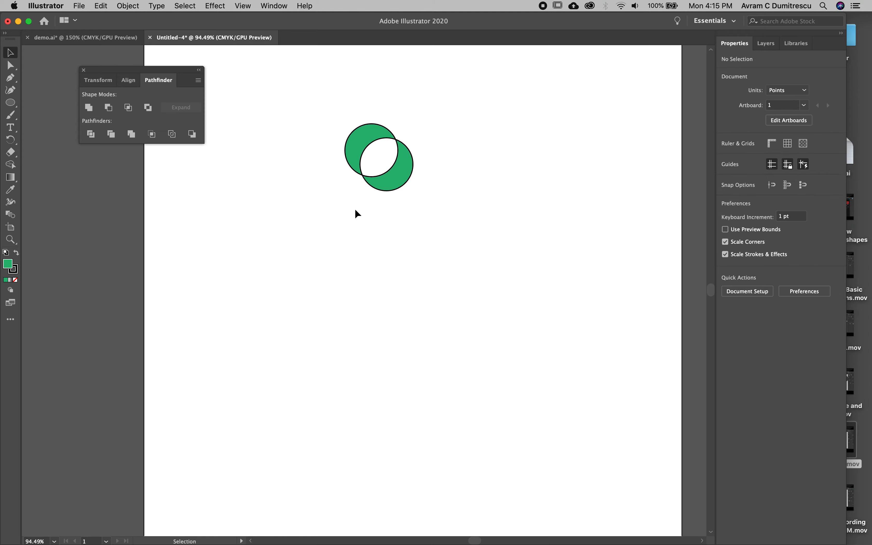
pyautogui.click(381, 183)
pyautogui.moveTo(382, 184); pyautogui.dragTo(432, 173)
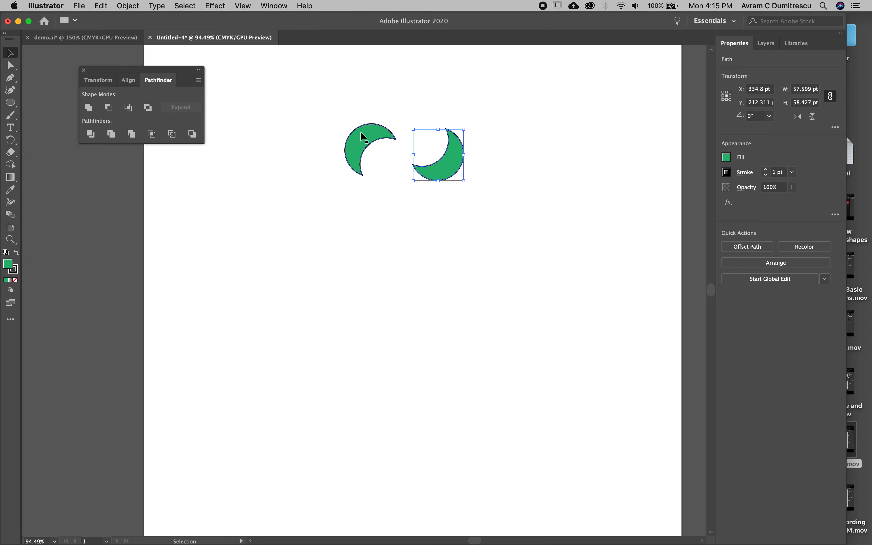
pyautogui.moveTo(362, 134)
pyautogui.mouseDown()
pyautogui.moveTo(383, 144)
pyautogui.moveTo(352, 149)
pyautogui.mouseUp()
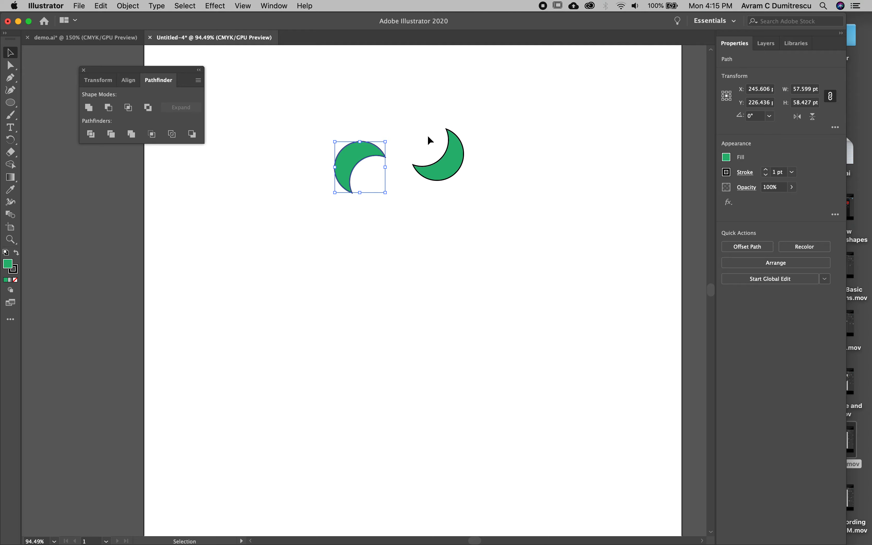
# Step: Rotate the right crescent about 92° counterclockwise and line both crescents up at the same height as a mirrored pair
pyautogui.click(450, 137)
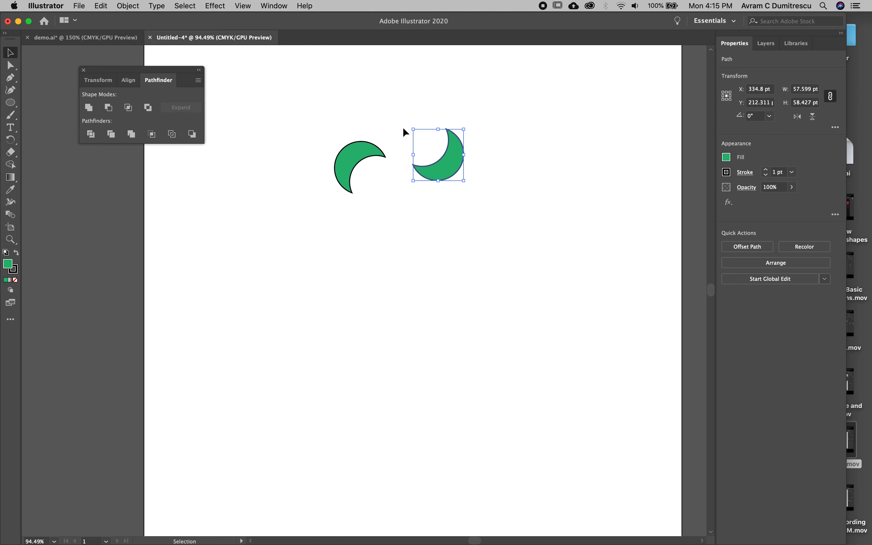
pyautogui.moveTo(407, 122); pyautogui.dragTo(343, 255)
pyautogui.click(341, 151)
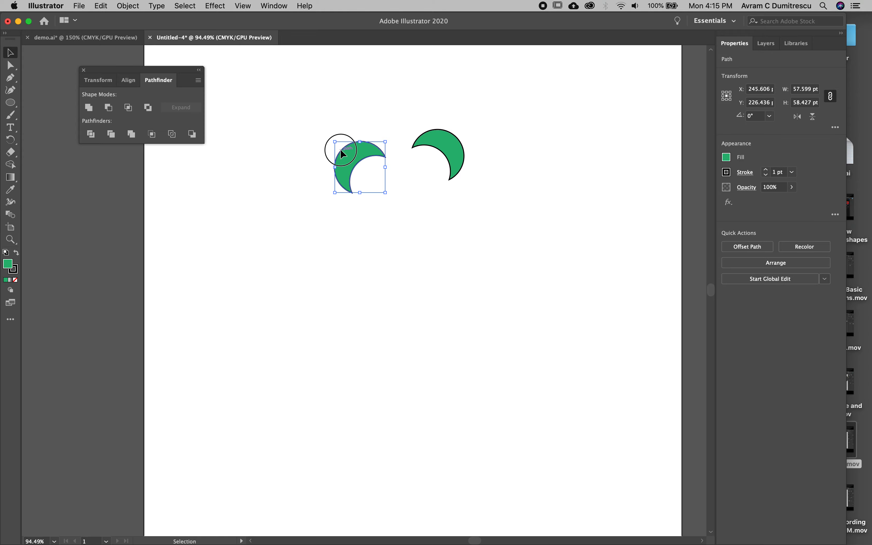
pyautogui.moveTo(340, 151); pyautogui.dragTo(345, 134)
pyautogui.click(373, 221)
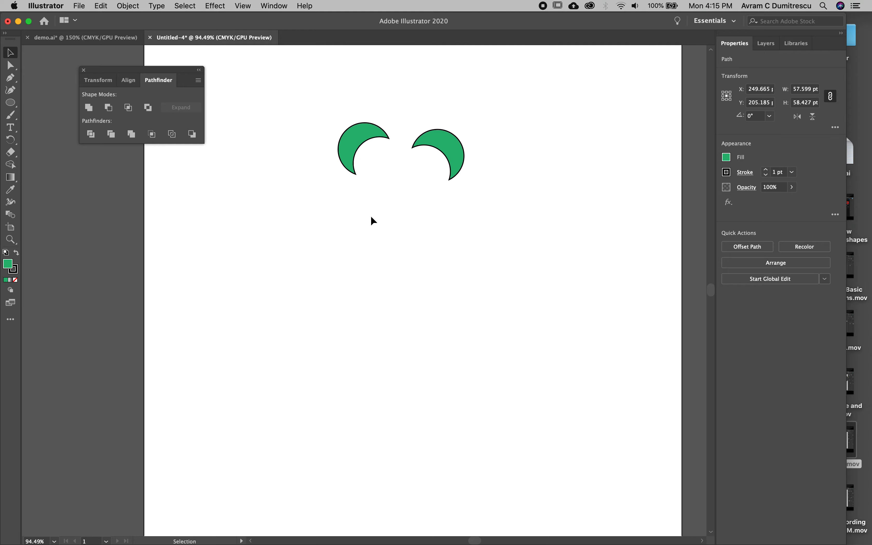
pyautogui.moveTo(437, 144); pyautogui.dragTo(430, 133)
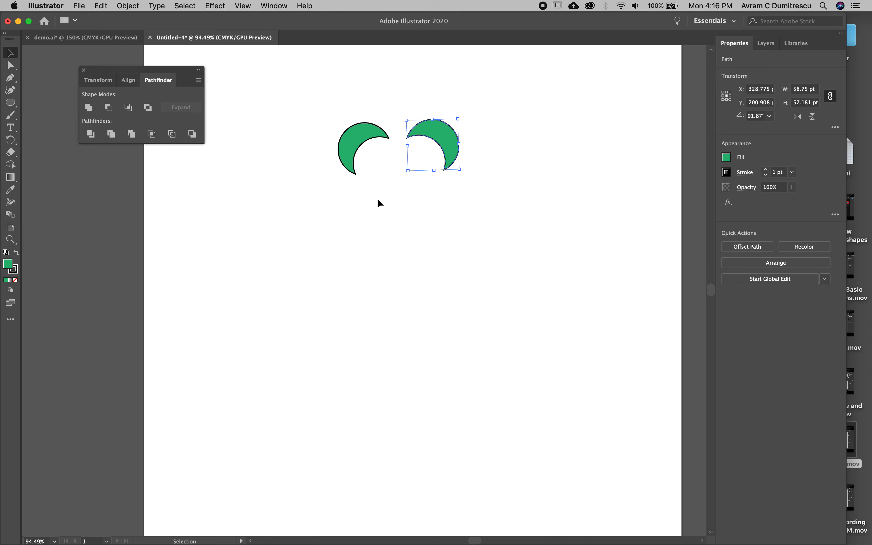
pyautogui.moveTo(441, 144); pyautogui.dragTo(434, 140)
pyautogui.click(320, 210)
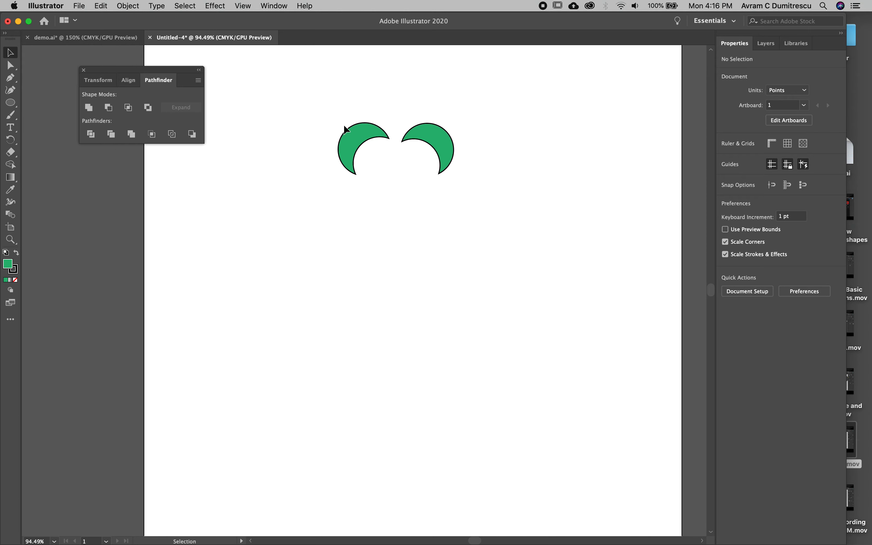
# Step: Create a copy of the left crescent rotated 180° and offset it about 10 pt right and 29 pt down
pyautogui.click(352, 139)
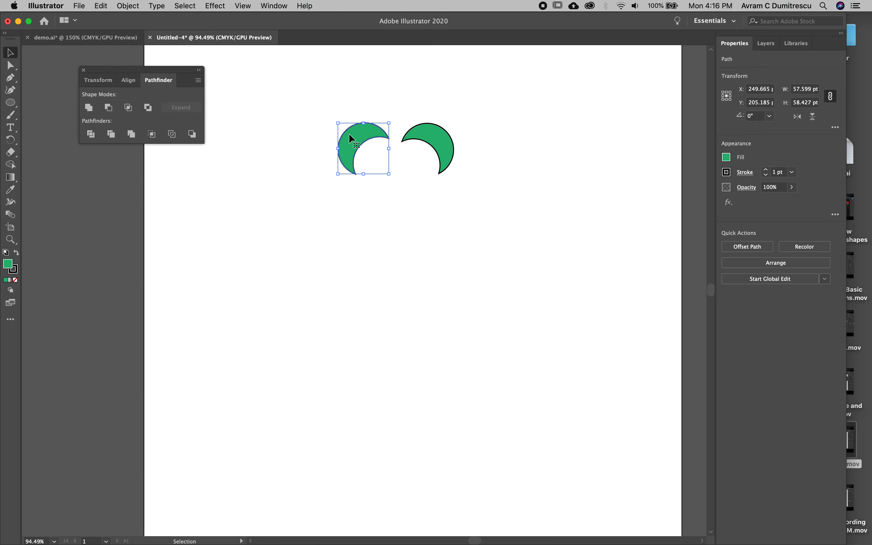
pyautogui.rightClick(349, 134)
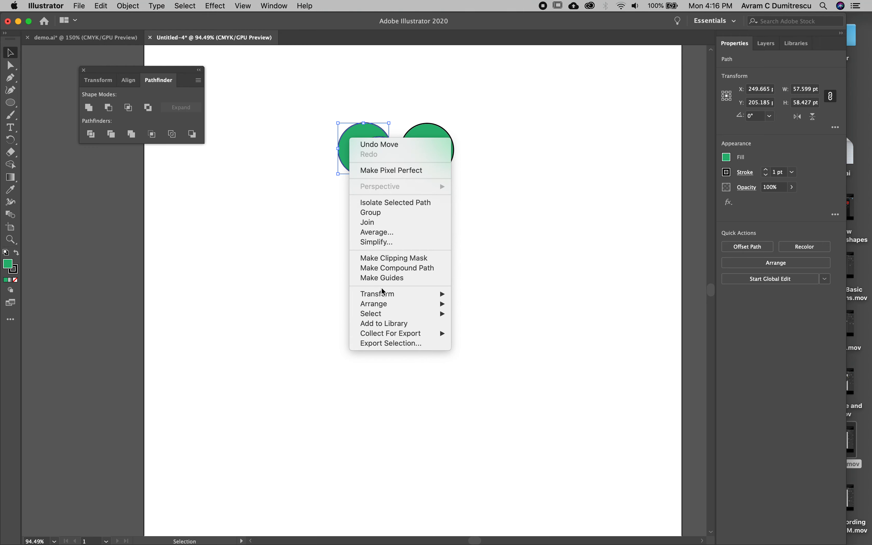
pyautogui.moveTo(386, 297)
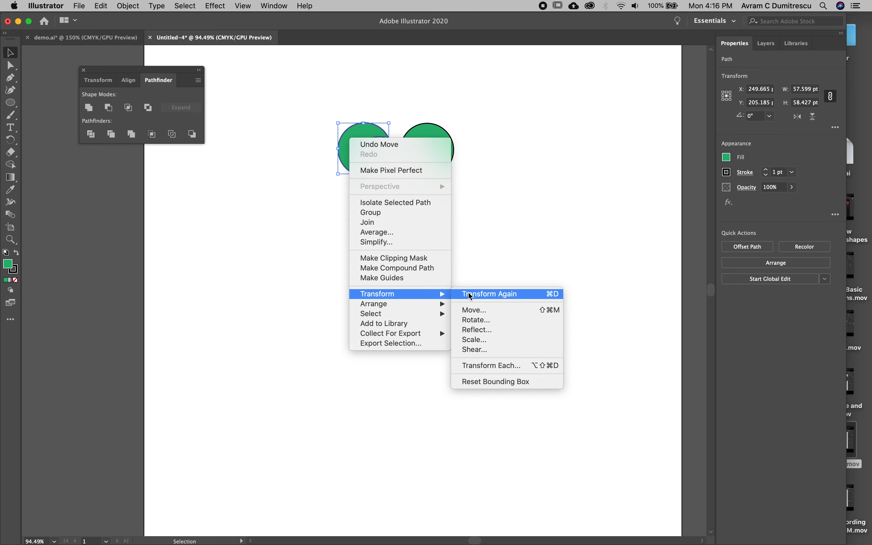
pyautogui.click(486, 321)
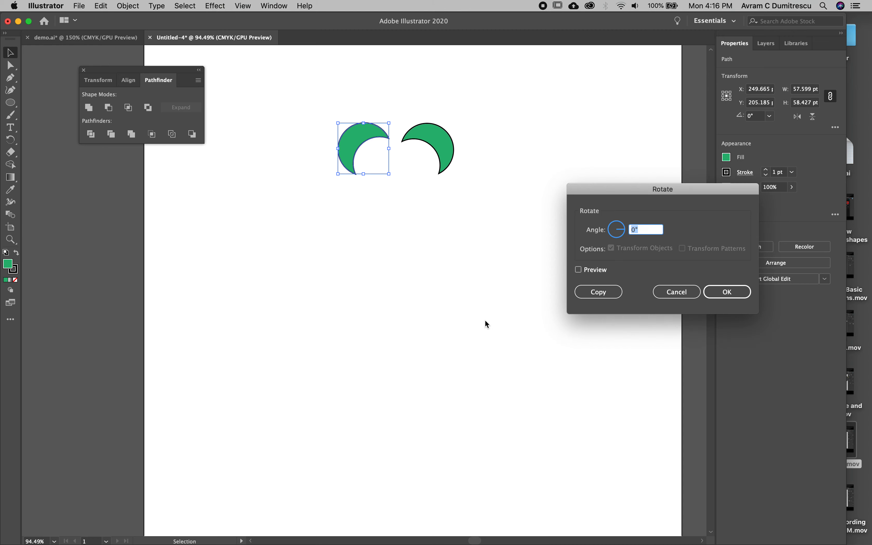
pyautogui.write('180')
pyautogui.click(584, 273)
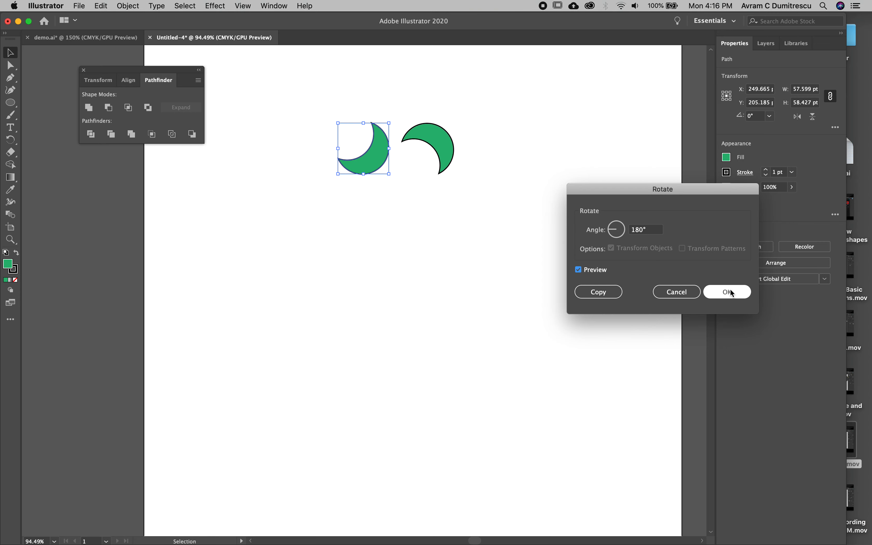
pyautogui.click(599, 290)
pyautogui.moveTo(360, 155); pyautogui.dragTo(369, 180)
# Step: Reflect a copy of the two interlocking left crescents across the vertical axis and move it about 74 pt left and 5 pt up
pyautogui.rightClick(362, 139)
pyautogui.moveTo(425, 292)
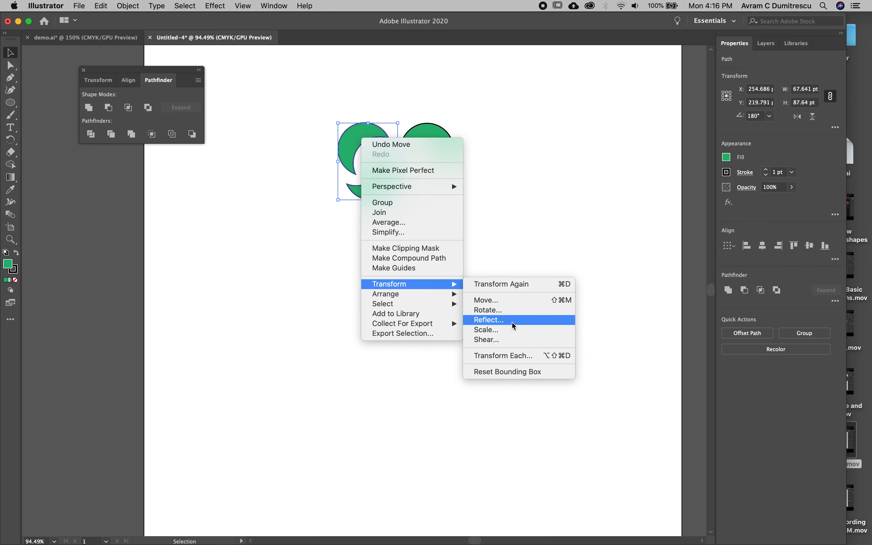
pyautogui.click(513, 322)
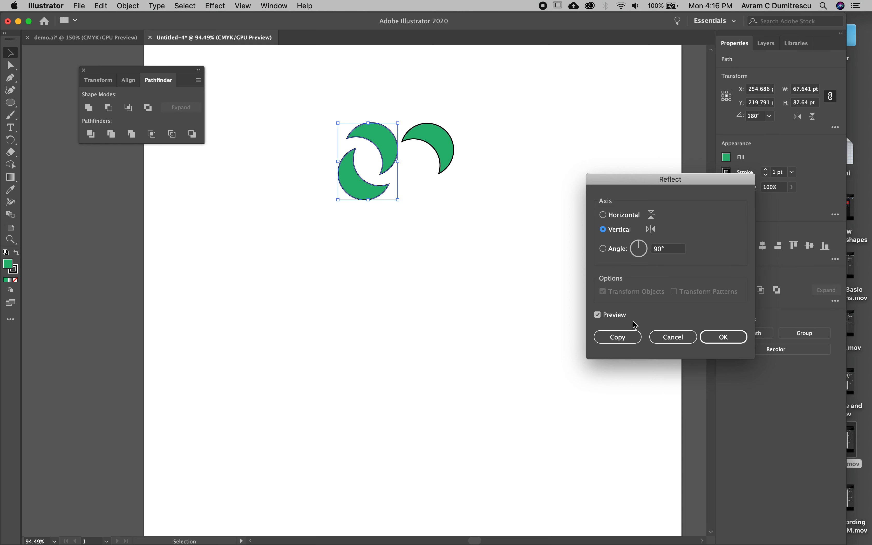
pyautogui.click(615, 337)
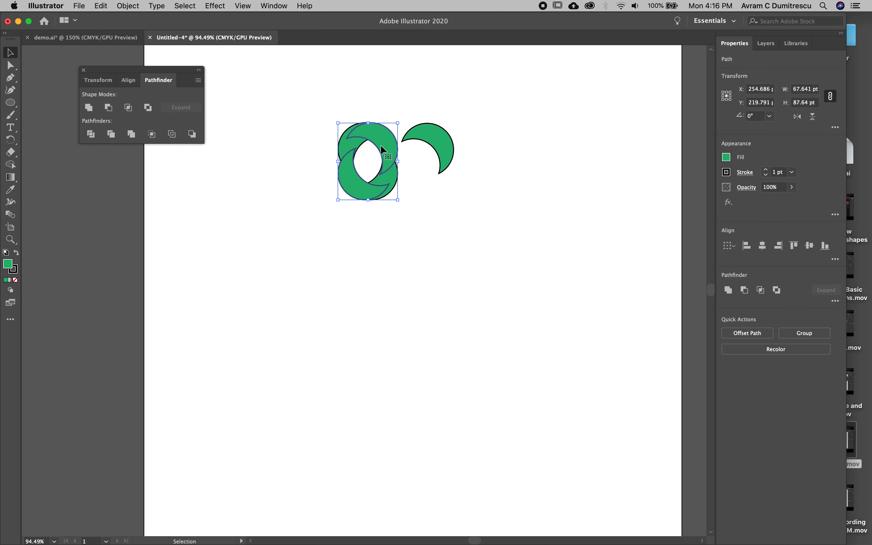
pyautogui.moveTo(382, 149); pyautogui.dragTo(317, 144)
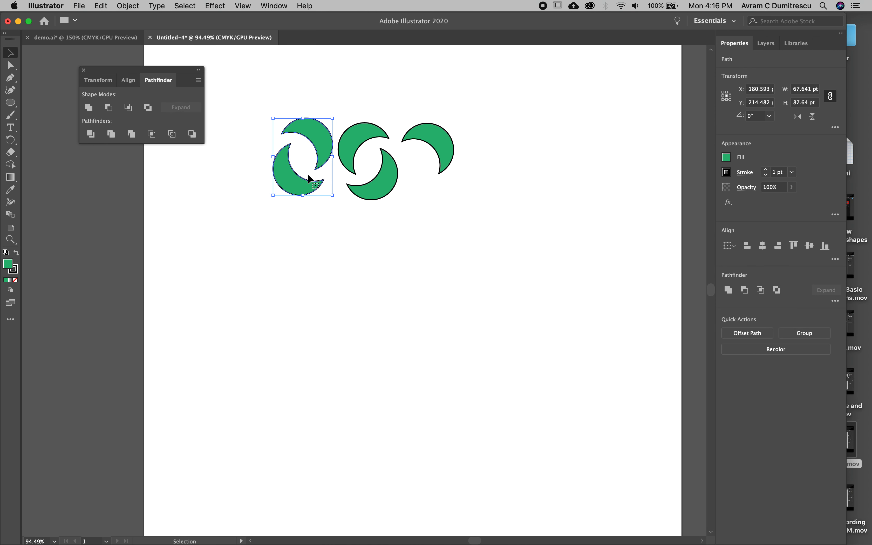
# Step: Shear the reflected crescent pair along the horizontal axis with a shear angle of 152°
pyautogui.rightClick(318, 132)
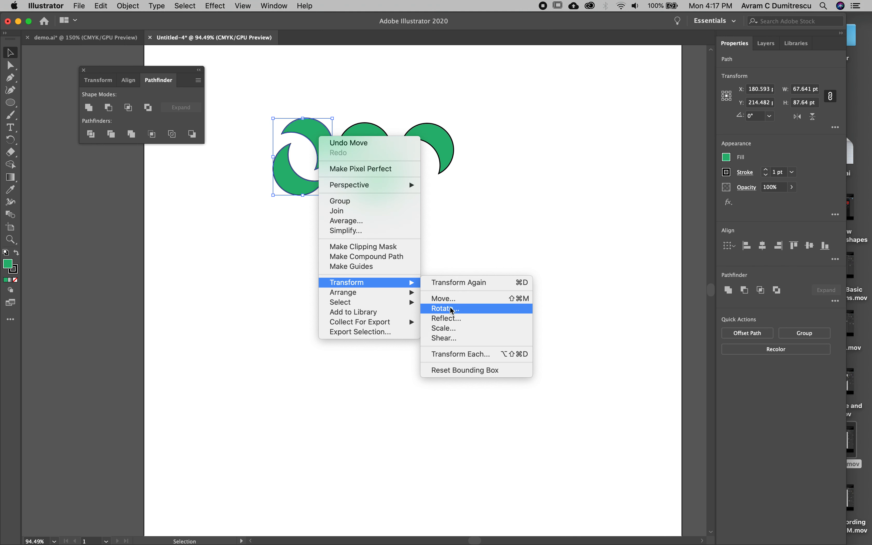
pyautogui.click(456, 342)
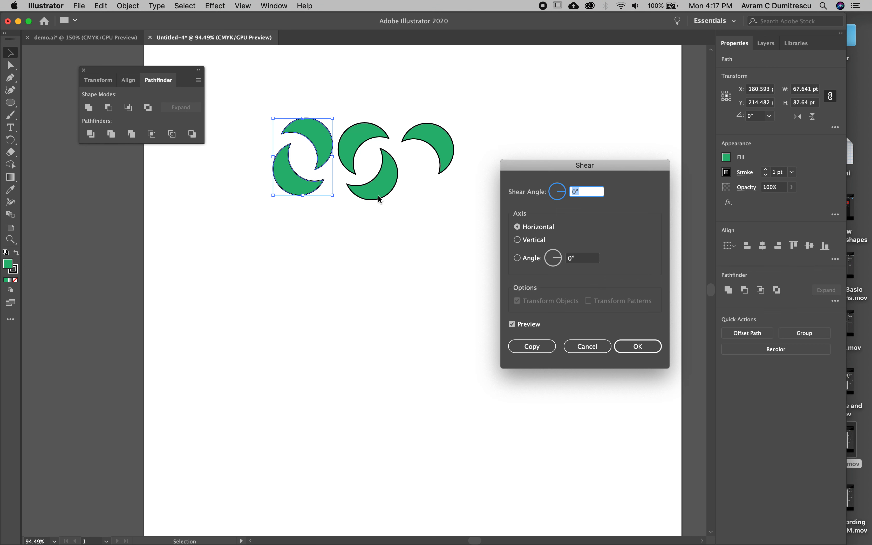
pyautogui.click(564, 195)
pyautogui.moveTo(562, 193); pyautogui.dragTo(554, 191)
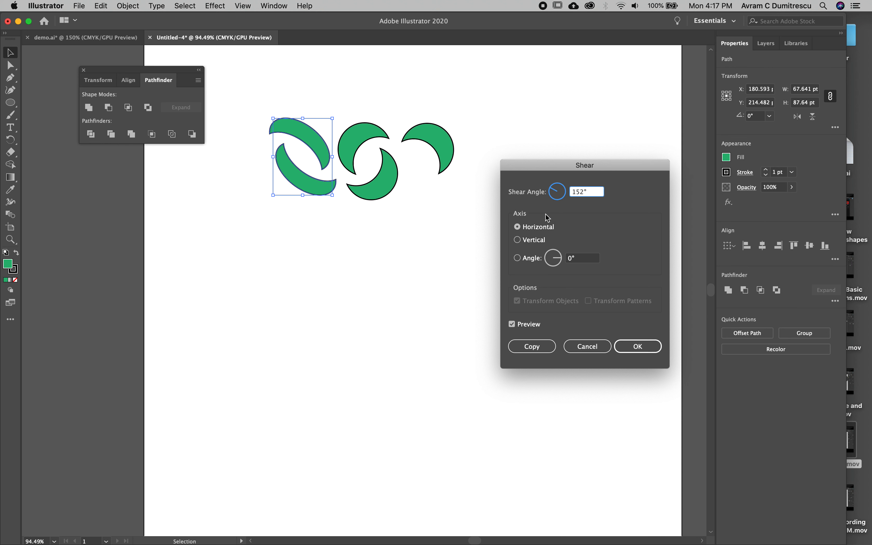